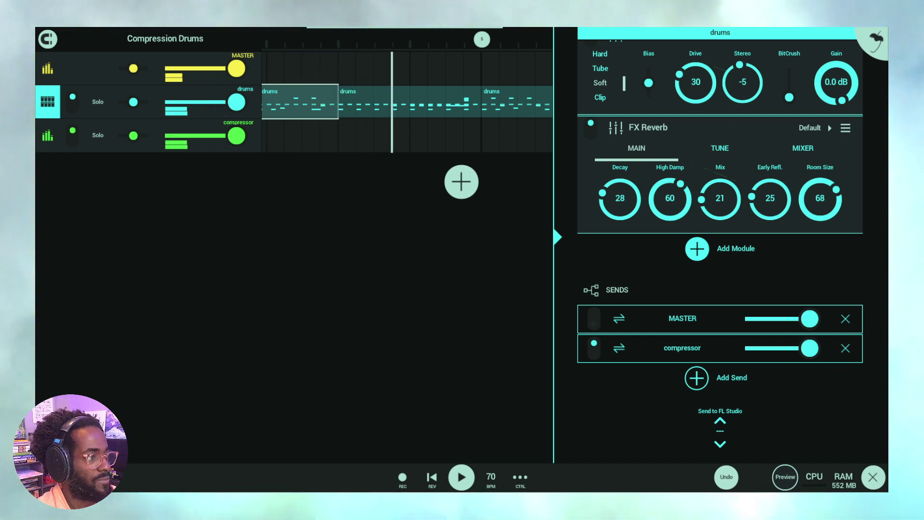
pyautogui.click(43, 147)
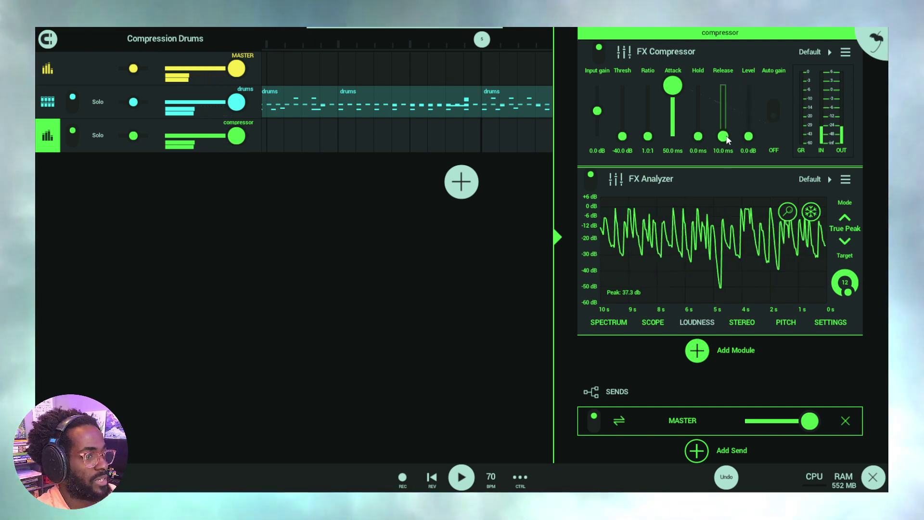
# Try raising the compressor's Release slider to 500 ms
pyautogui.moveTo(728, 135); pyautogui.dragTo(735, 154)
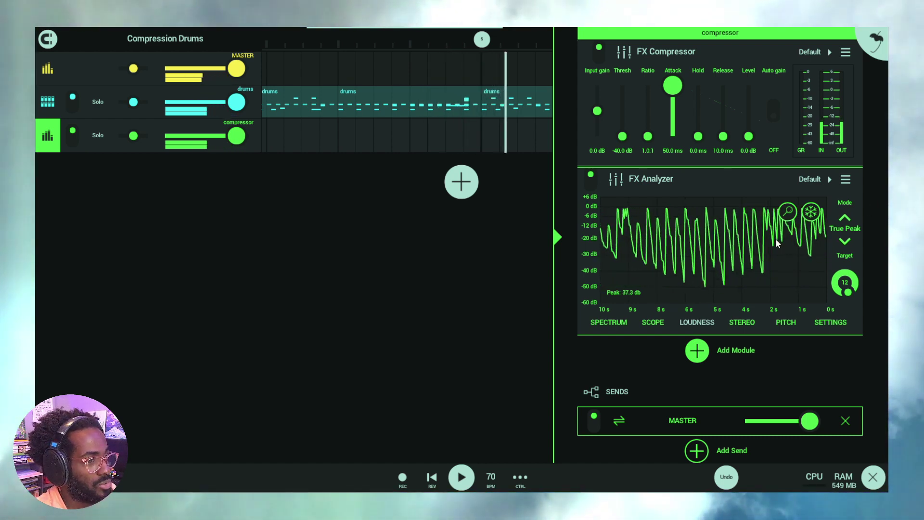
# Mark the analyzer graph at 6.11 s to read its -12.7 dB level
pyautogui.click(716, 226)
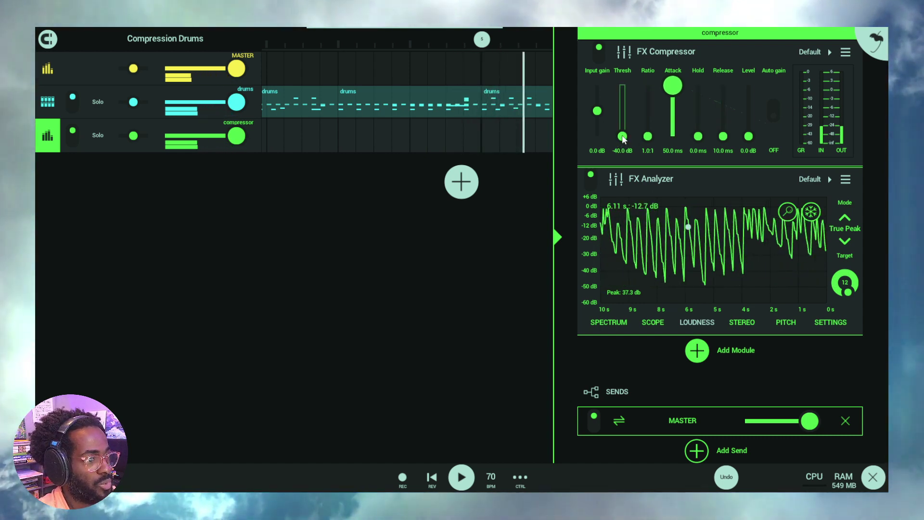
# Move the threshold to about -32 dB and nudge the compressor ratio to 1.1:1
pyautogui.moveTo(625, 138)
pyautogui.mouseDown()
pyautogui.moveTo(626, 126)
pyautogui.moveTo(629, 143)
pyautogui.mouseUp()
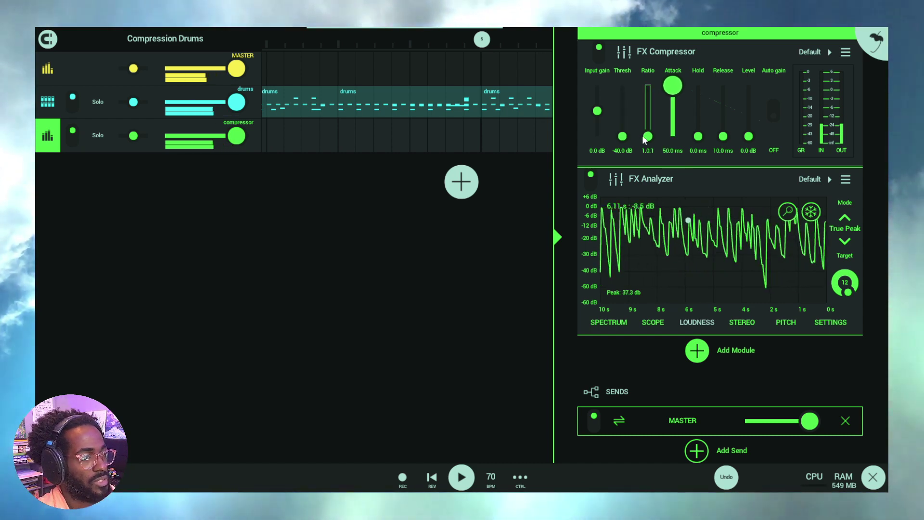
pyautogui.moveTo(650, 137); pyautogui.dragTo(653, 133)
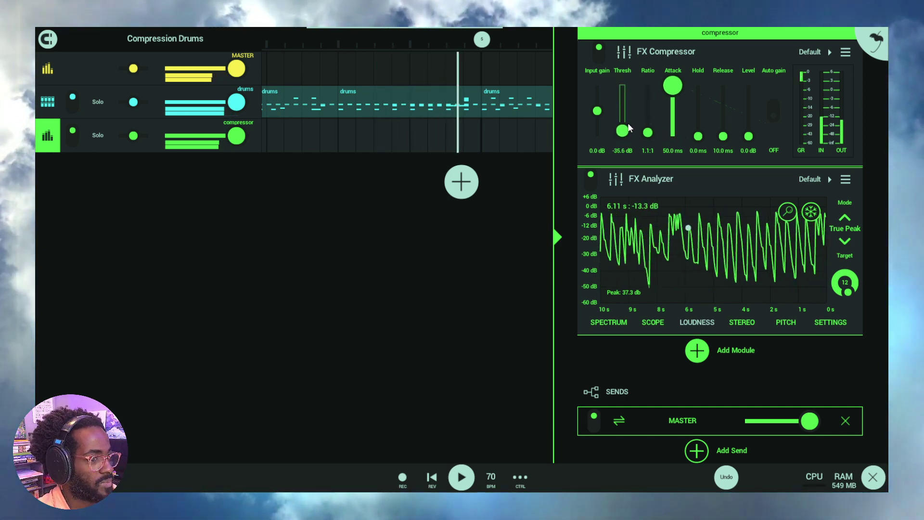
pyautogui.moveTo(629, 120)
pyautogui.mouseDown()
pyautogui.moveTo(640, 92)
pyautogui.moveTo(643, 126)
pyautogui.mouseUp()
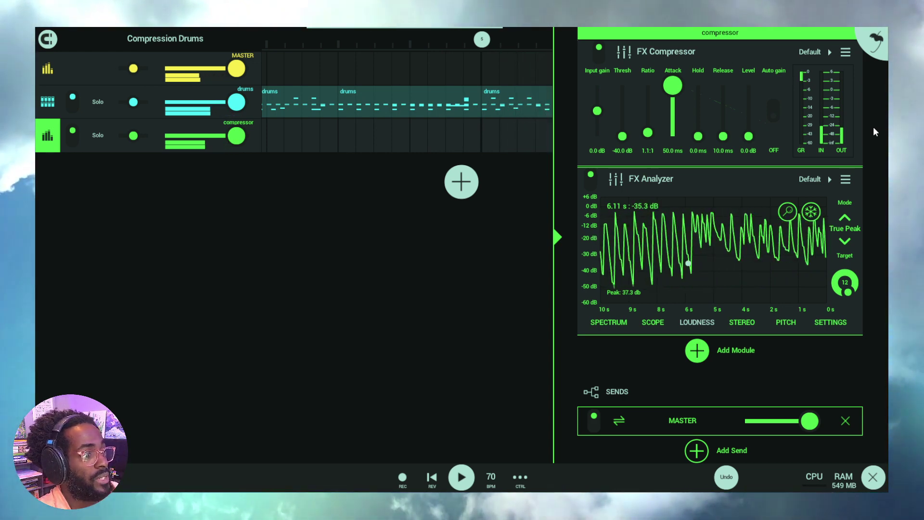
# Switch the compressor's Auto gain on, then back off
pyautogui.click(775, 109)
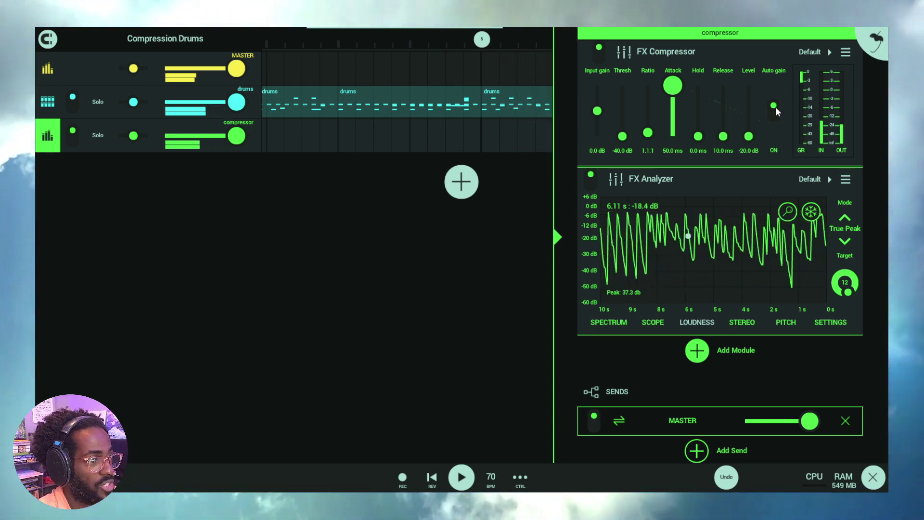
pyautogui.click(777, 109)
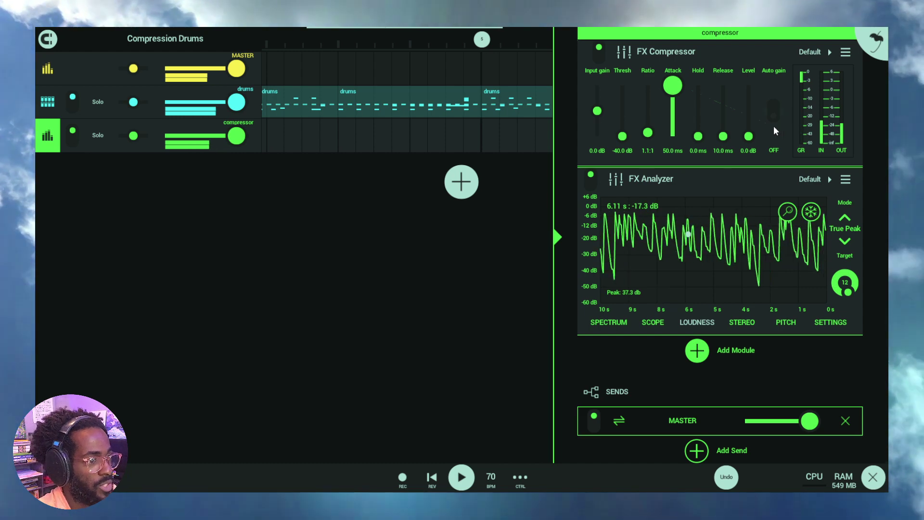
pyautogui.moveTo(748, 136); pyautogui.dragTo(759, 128)
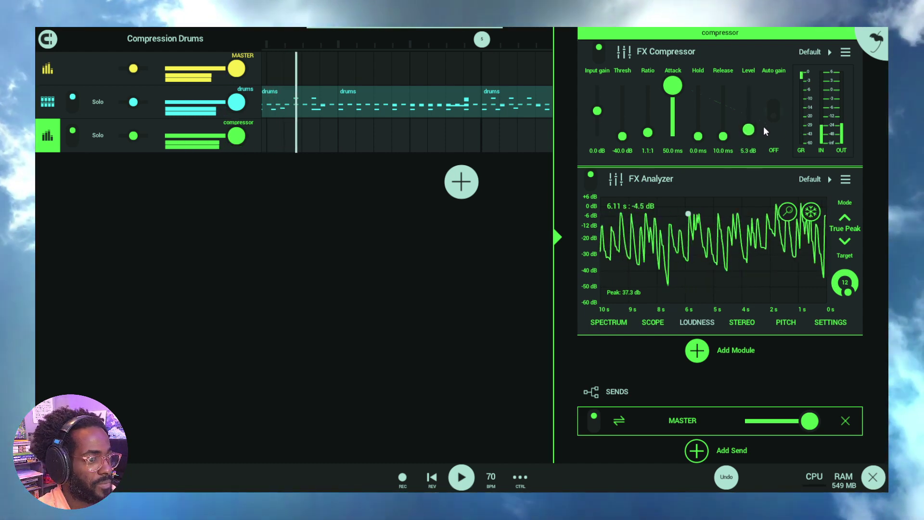
pyautogui.moveTo(764, 128); pyautogui.dragTo(764, 136)
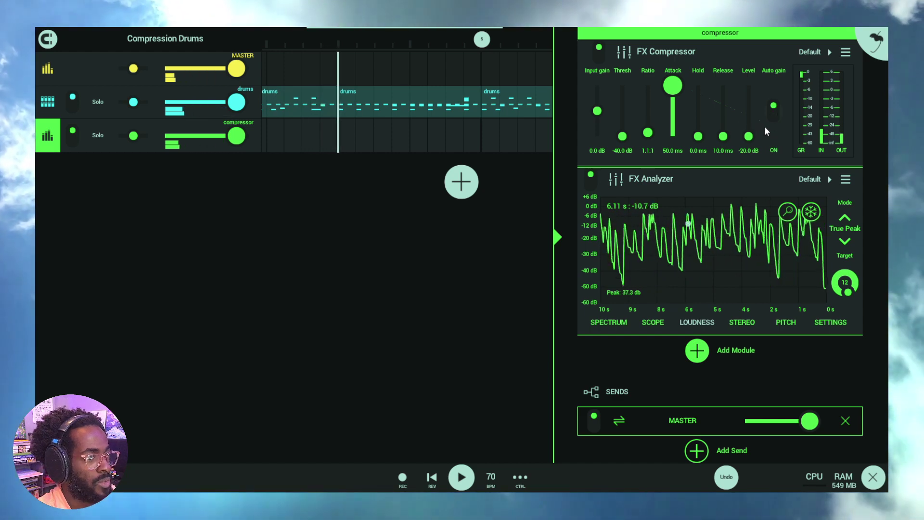
pyautogui.click(775, 114)
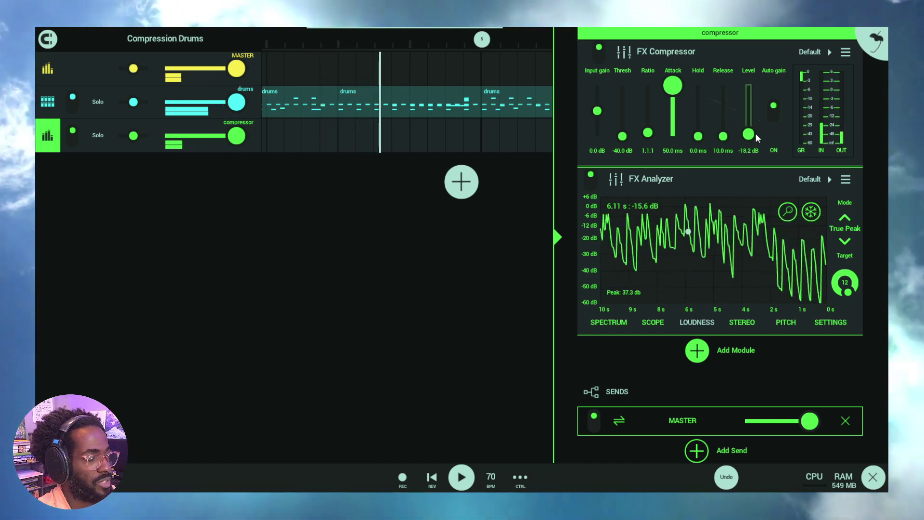
pyautogui.moveTo(759, 137); pyautogui.dragTo(772, 118)
pyautogui.click(772, 113)
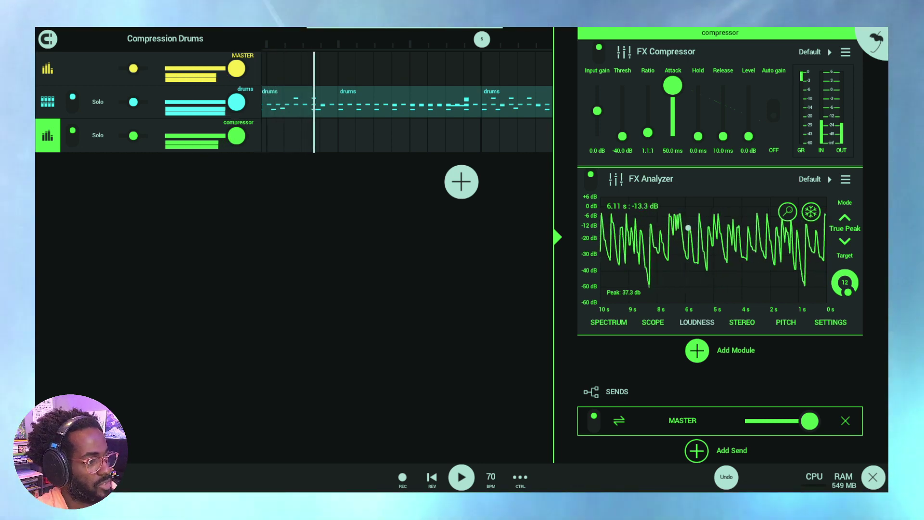
# Push the compressor ratio up to 2.1:1, then bring it down to 1.2:1
pyautogui.click(648, 132)
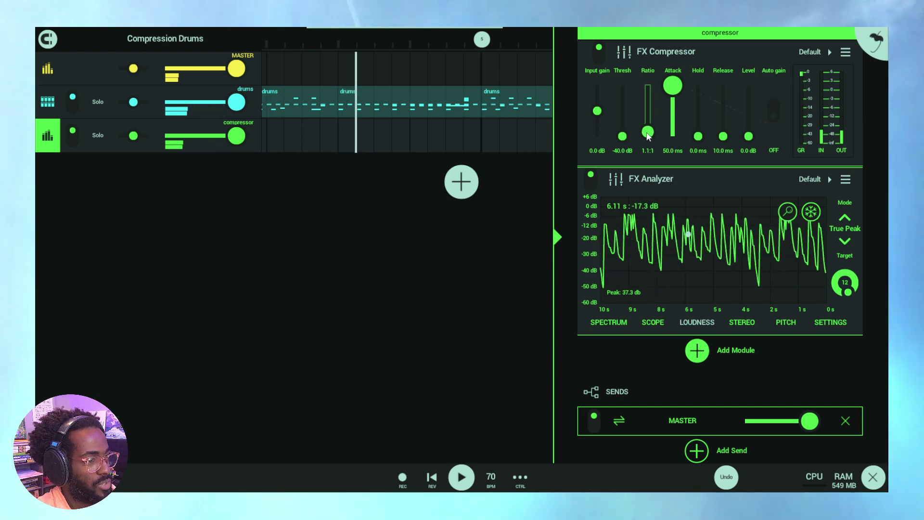
pyautogui.moveTo(648, 136)
pyautogui.mouseDown()
pyautogui.moveTo(656, 122)
pyautogui.moveTo(657, 138)
pyautogui.mouseUp()
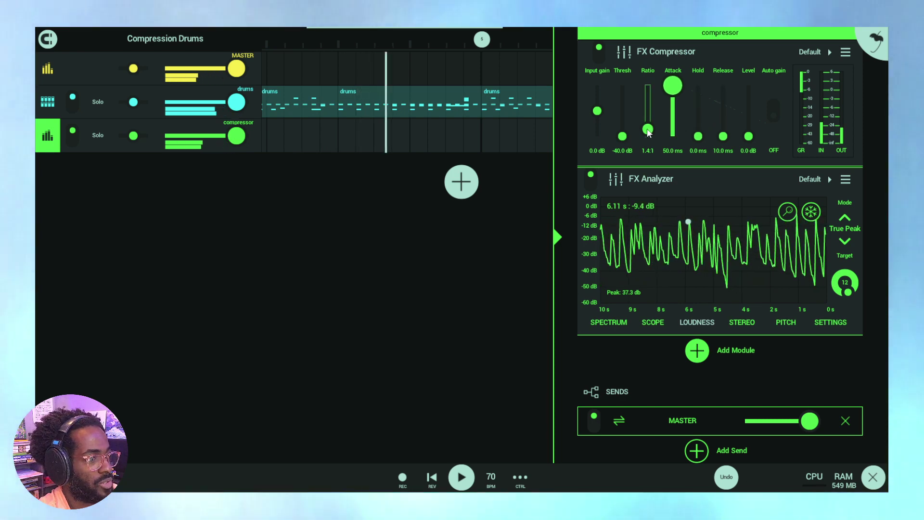
pyautogui.moveTo(648, 129); pyautogui.dragTo(654, 133)
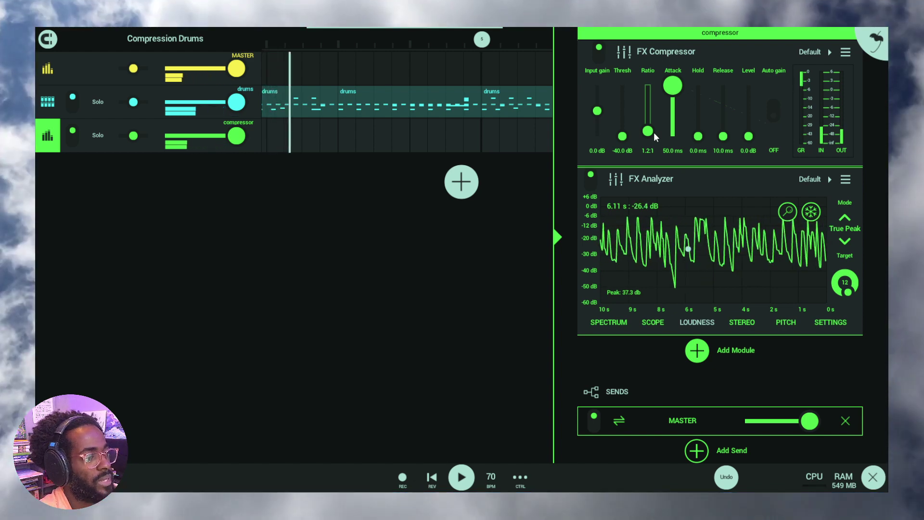
# Raise the compressor threshold to -8.9 dB and the ratio to 1.9:1
pyautogui.click(625, 138)
pyautogui.moveTo(625, 124); pyautogui.dragTo(627, 99)
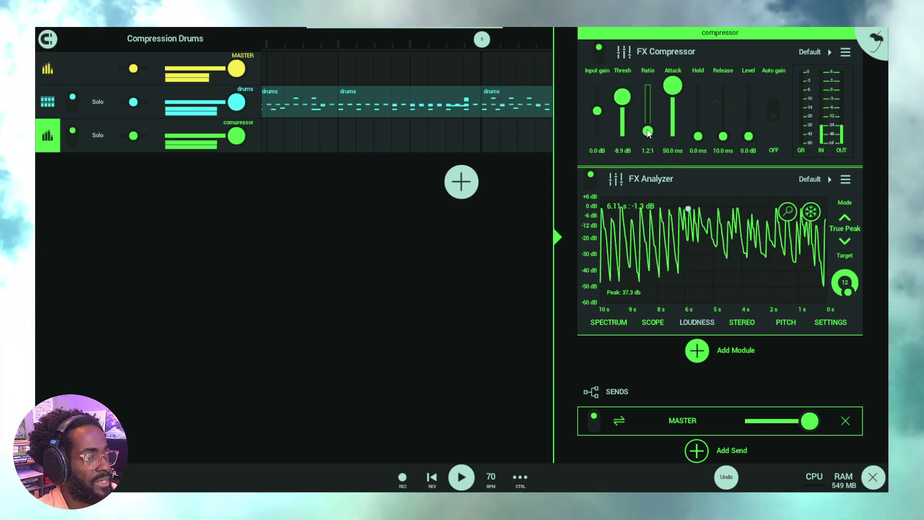
pyautogui.moveTo(653, 132)
pyautogui.mouseDown()
pyautogui.moveTo(649, 124)
pyautogui.moveTo(644, 137)
pyautogui.mouseUp()
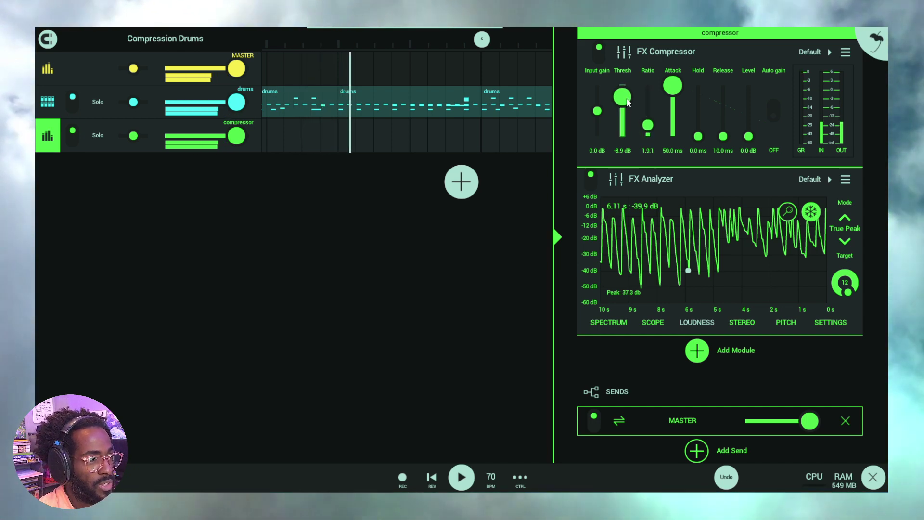
# Lower the threshold to -16.6 dB and ease the ratio down to 1.3:1
pyautogui.moveTo(627, 102); pyautogui.dragTo(631, 112)
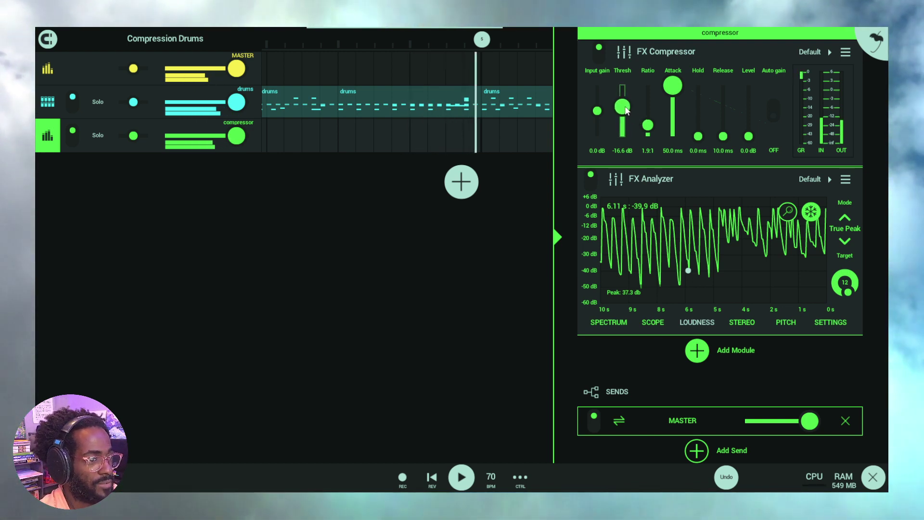
pyautogui.moveTo(651, 133); pyautogui.dragTo(655, 134)
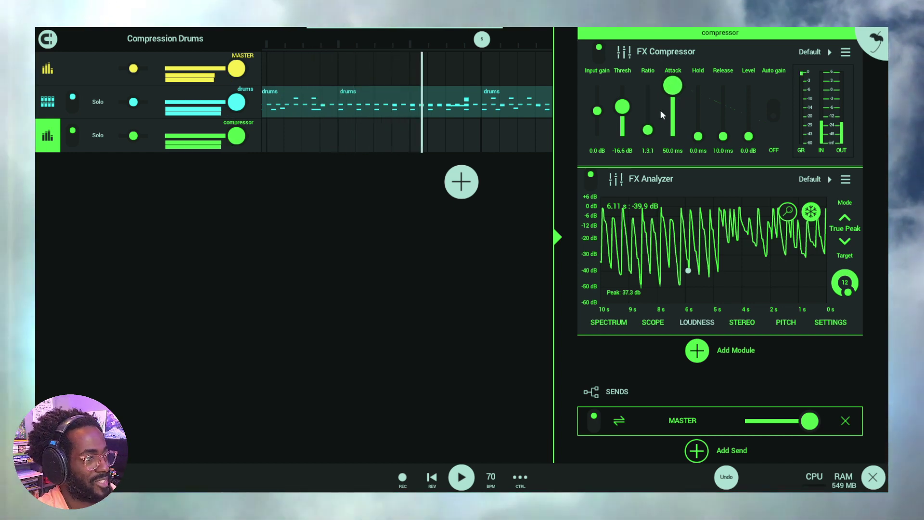
# Nudge the attack to 50.0 ms, then pull it all the way down to 0.0 ms
pyautogui.moveTo(677, 89); pyautogui.dragTo(677, 86)
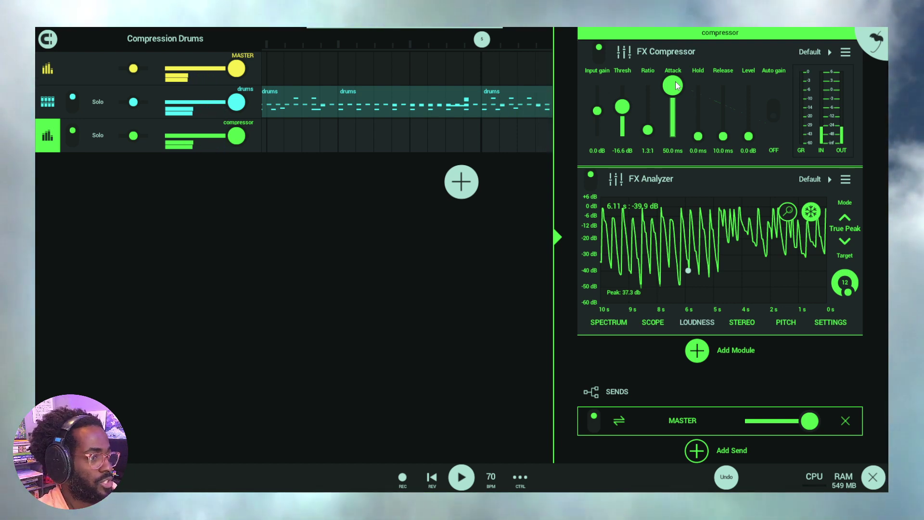
pyautogui.moveTo(676, 85); pyautogui.dragTo(687, 149)
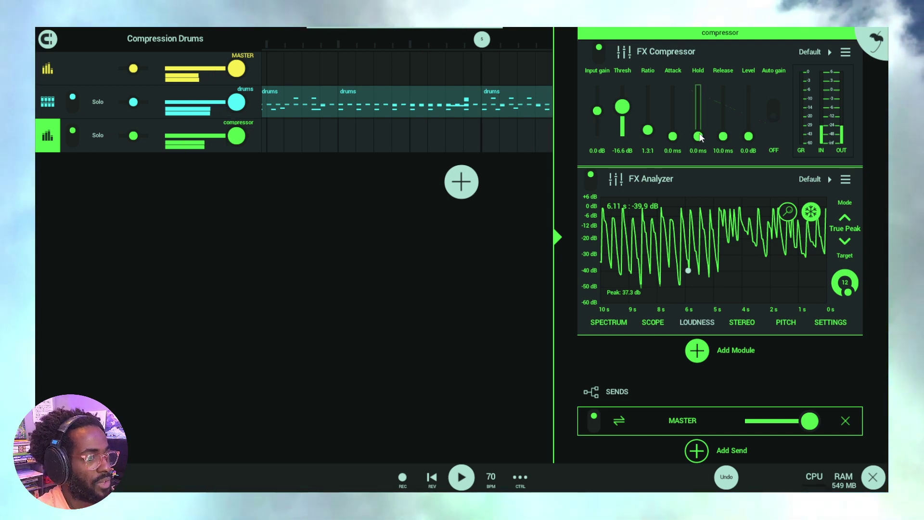
# Raise the FX Compressor Hold slider from 0.0 ms to 2.1 ms
pyautogui.moveTo(706, 128); pyautogui.dragTo(706, 121)
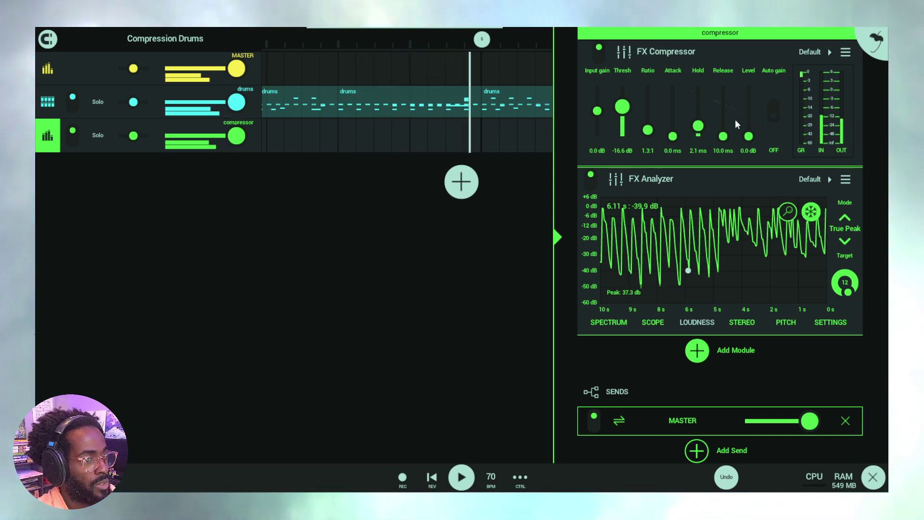
# Sweep the compressor release through longer values, ending at 272.9 ms
pyautogui.moveTo(723, 137); pyautogui.dragTo(744, 138)
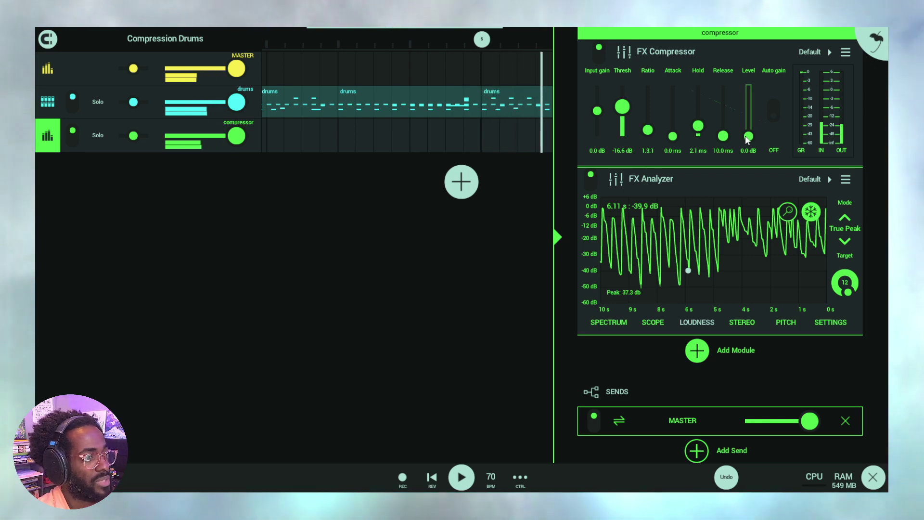
pyautogui.moveTo(735, 135); pyautogui.dragTo(740, 95)
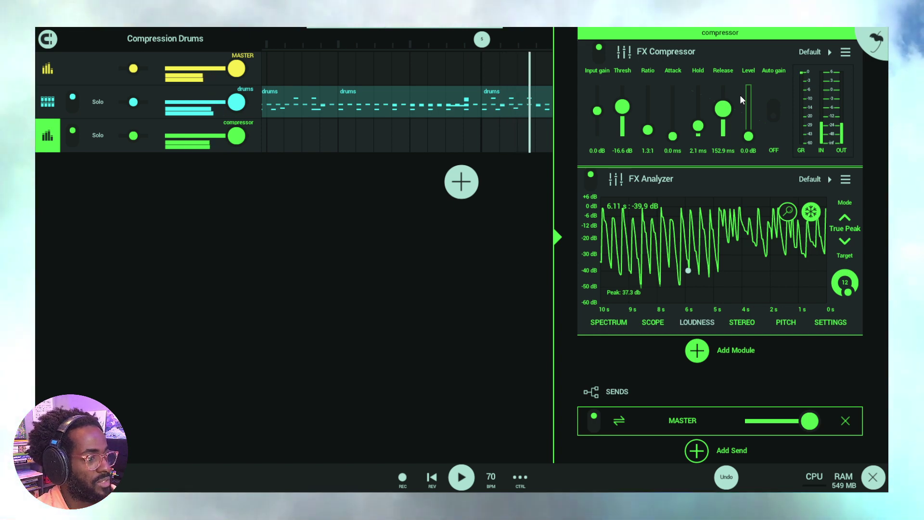
pyautogui.moveTo(740, 99); pyautogui.dragTo(751, 160)
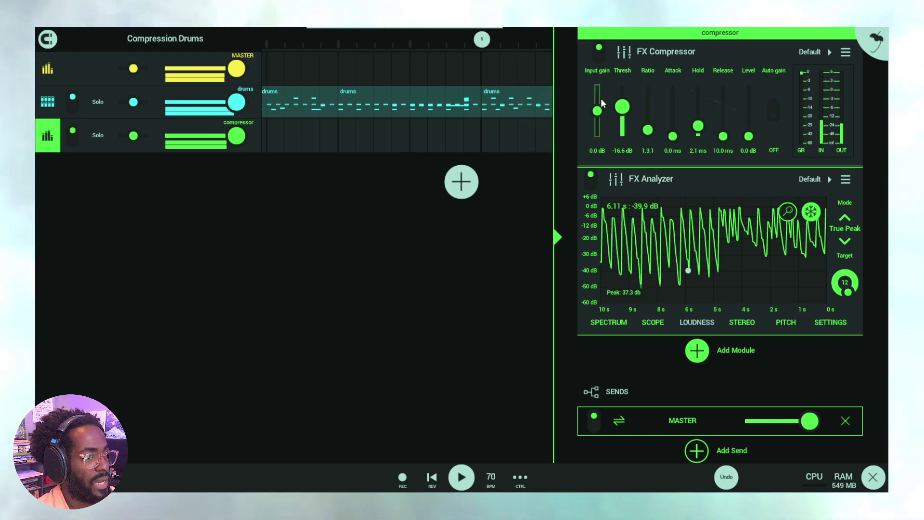
# Keep compressor input gain at 0.0 dB, raise output level to 3.3 dB and release to 77.0 ms
pyautogui.moveTo(601, 99); pyautogui.dragTo(601, 91)
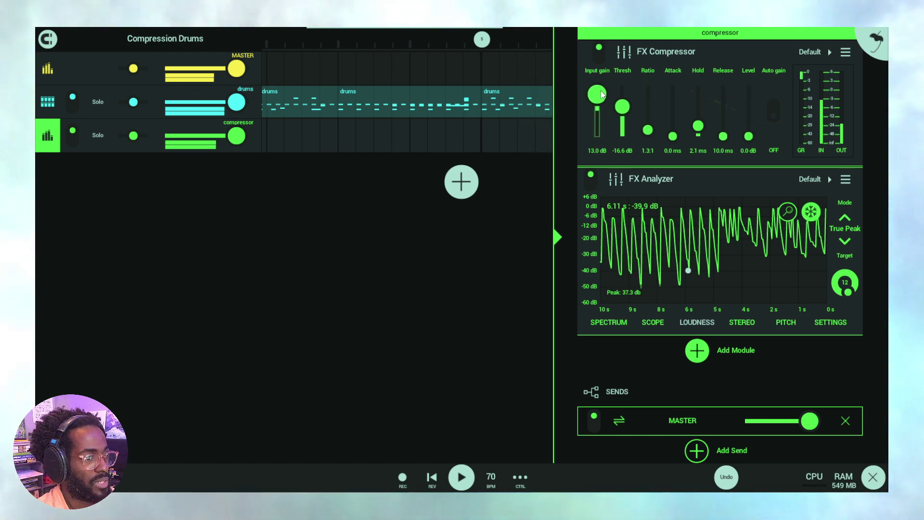
pyautogui.doubleClick(597, 94)
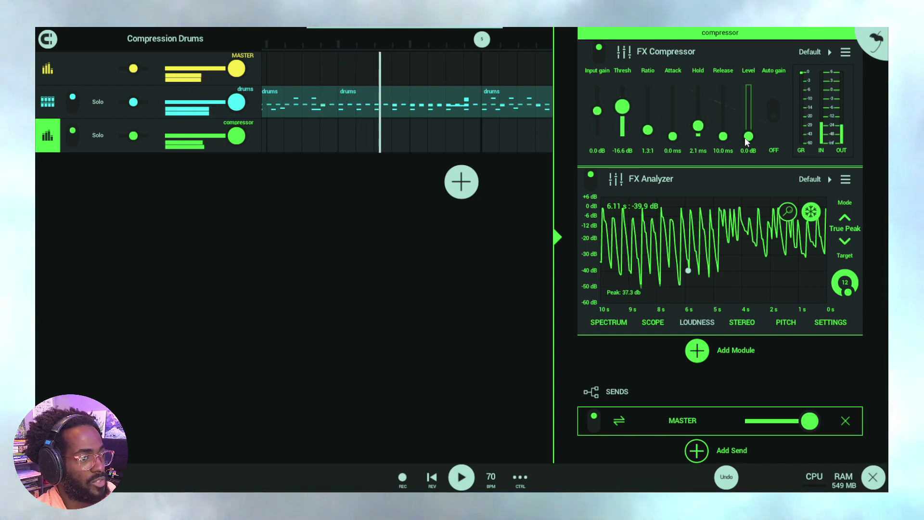
pyautogui.moveTo(747, 136); pyautogui.dragTo(749, 132)
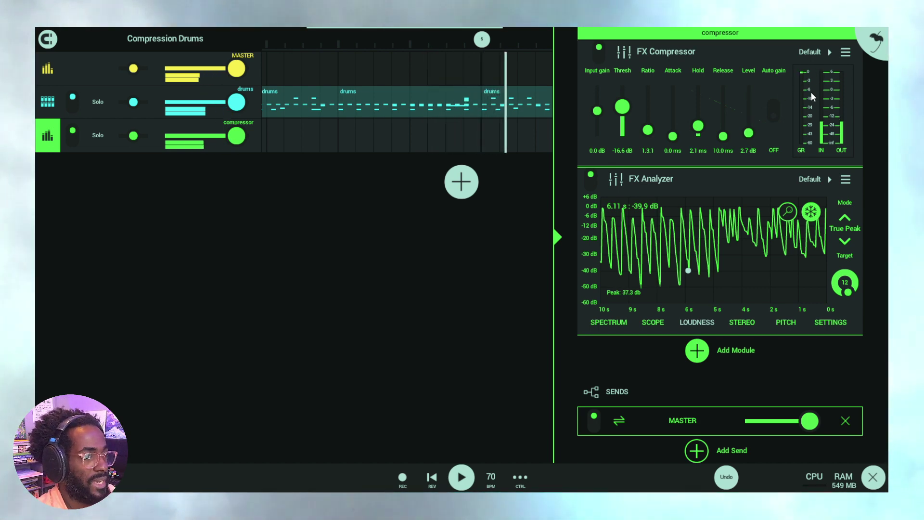
pyautogui.moveTo(752, 133); pyautogui.dragTo(756, 134)
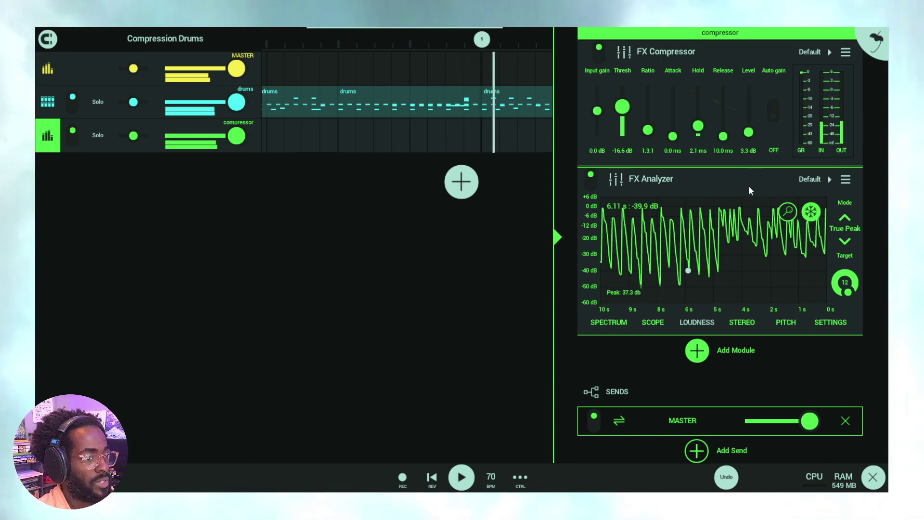
pyautogui.moveTo(724, 135)
pyautogui.mouseDown()
pyautogui.moveTo(738, 99)
pyautogui.moveTo(740, 107)
pyautogui.mouseUp()
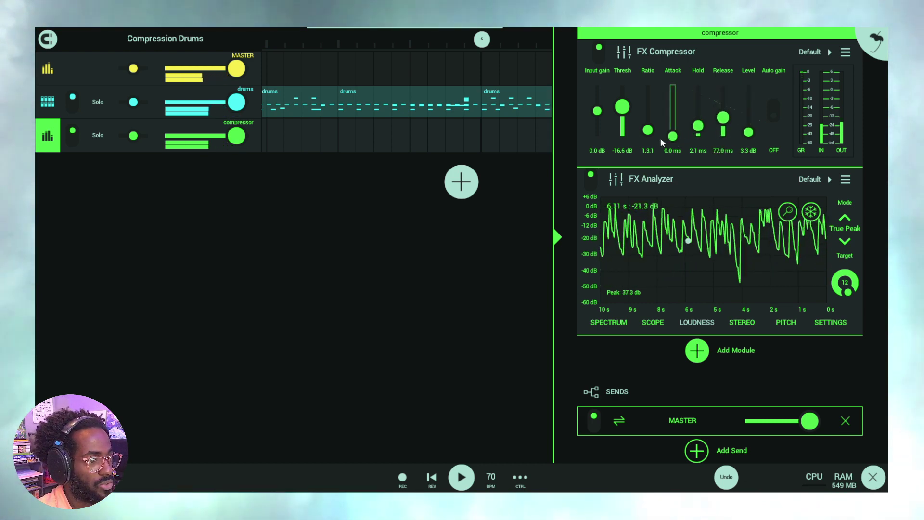
# Dial the FX Compressor to ratio 1.3:1, release 10.0 ms, attack 50.0 ms, threshold -25.5 dB, level 5.9 dB
pyautogui.moveTo(650, 134); pyautogui.dragTo(631, 117)
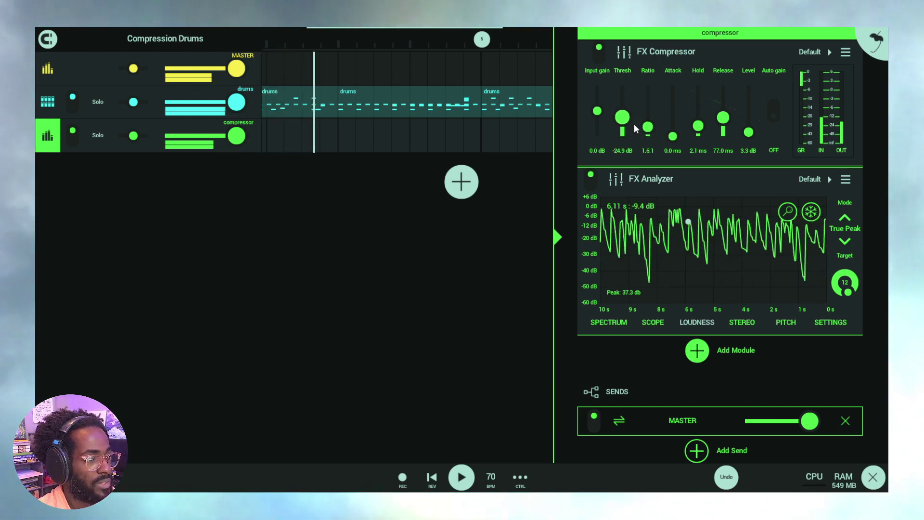
pyautogui.moveTo(723, 117); pyautogui.dragTo(732, 147)
pyautogui.moveTo(680, 105); pyautogui.dragTo(690, 63)
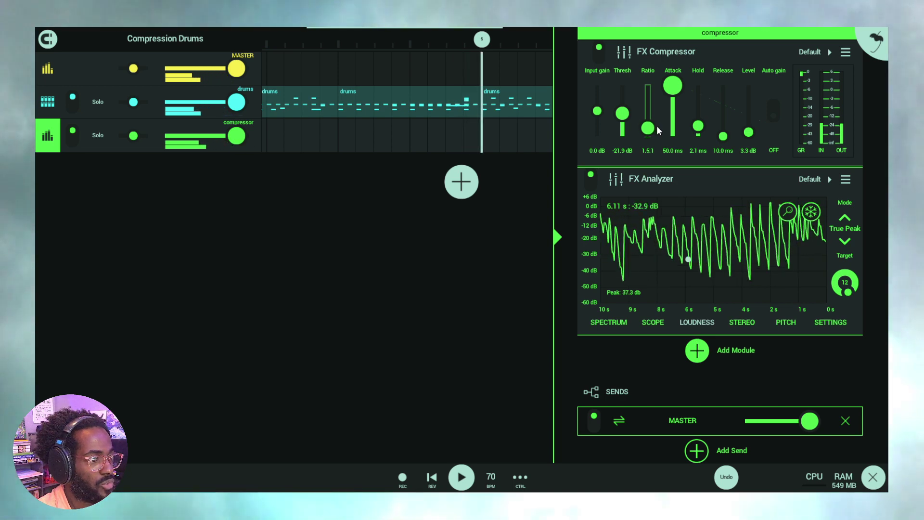
pyautogui.moveTo(660, 127); pyautogui.dragTo(663, 128)
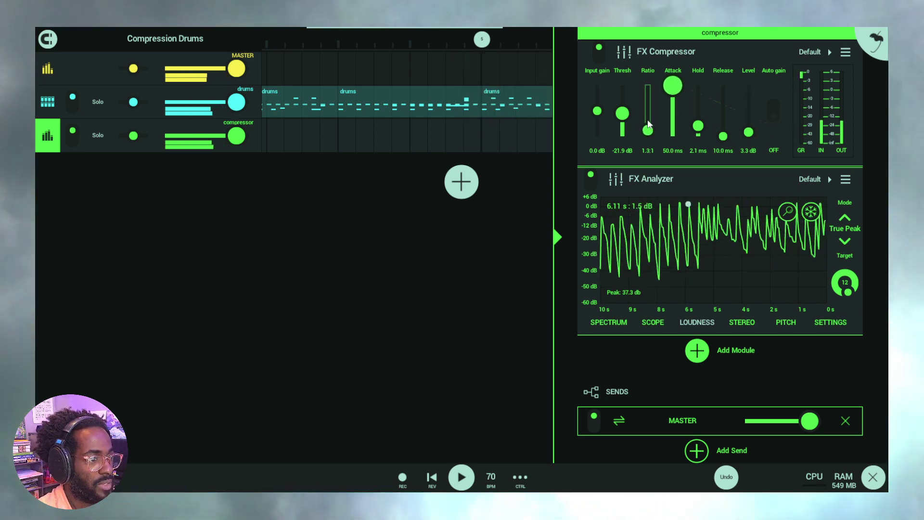
pyautogui.moveTo(628, 116); pyautogui.dragTo(630, 122)
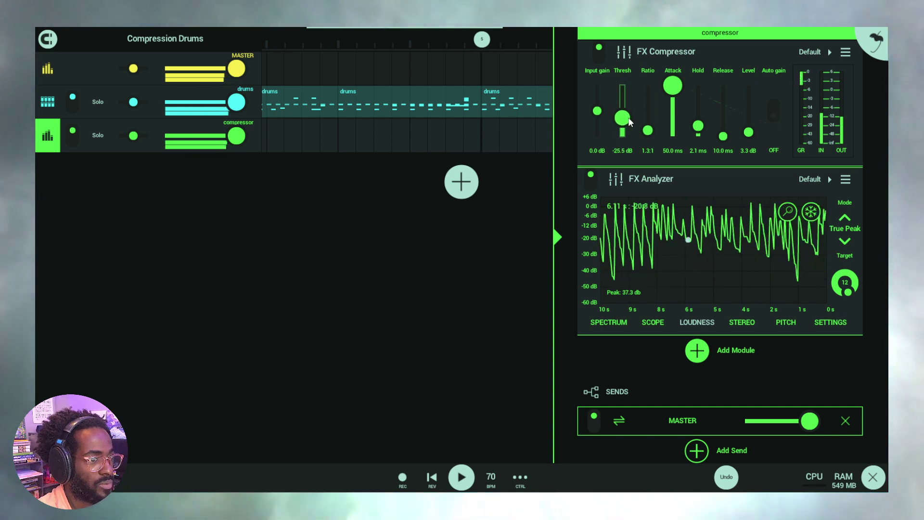
pyautogui.moveTo(753, 132); pyautogui.dragTo(754, 127)
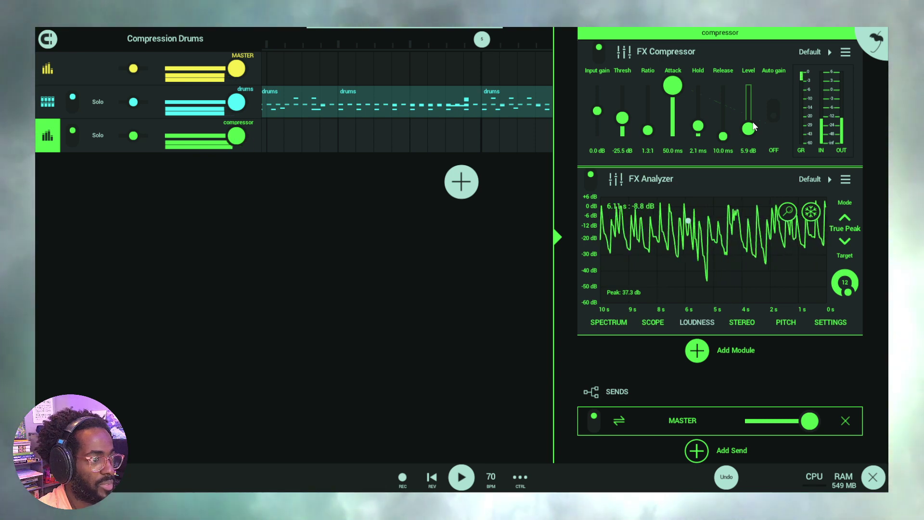